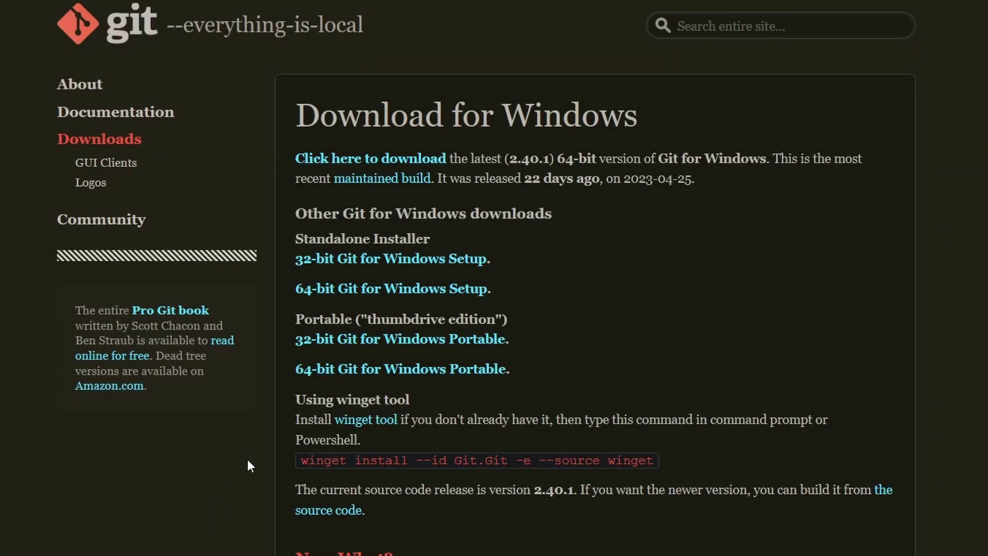
- Start downloading the 64-bit Git for Windows installer from git-scm.com
click(320, 291)
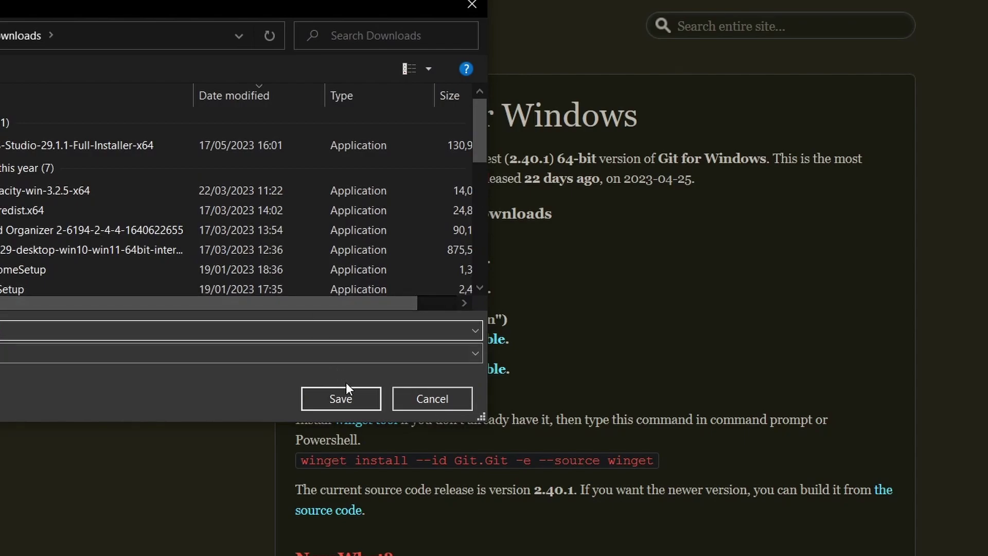
- Save the Git installer to Downloads and install Git 2.40.1, keeping every default option
click(355, 398)
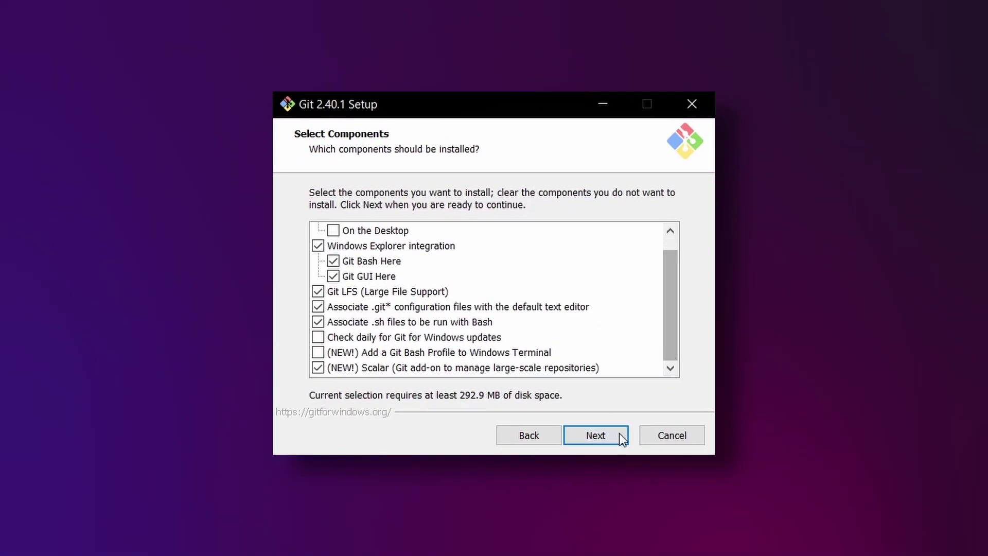
click(612, 437)
click(612, 443)
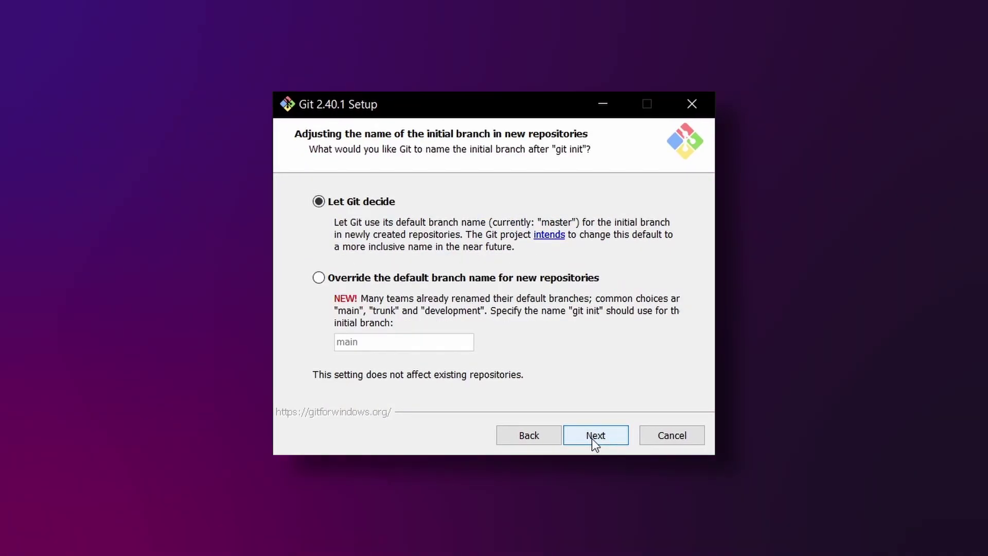
click(593, 437)
click(593, 437)
click(593, 436)
click(593, 437)
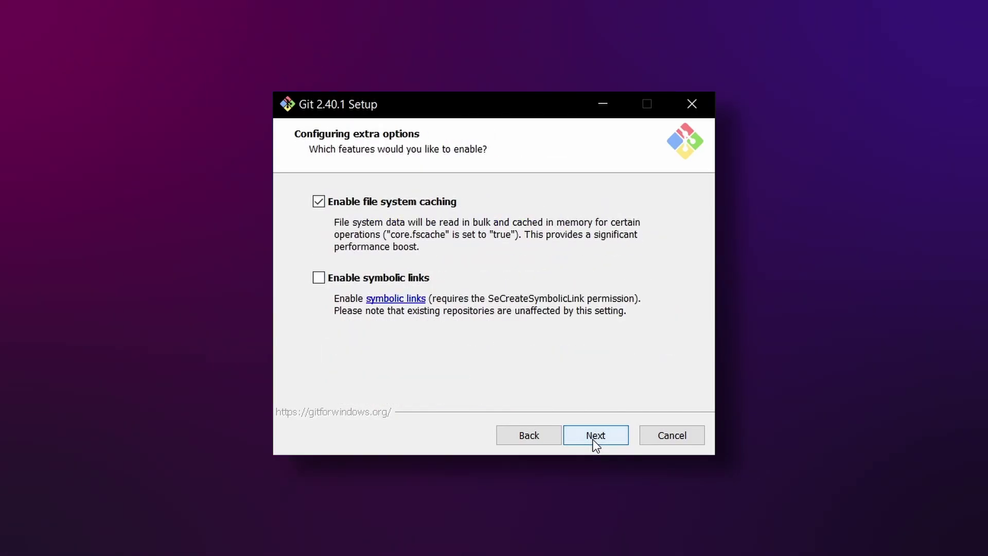
click(594, 437)
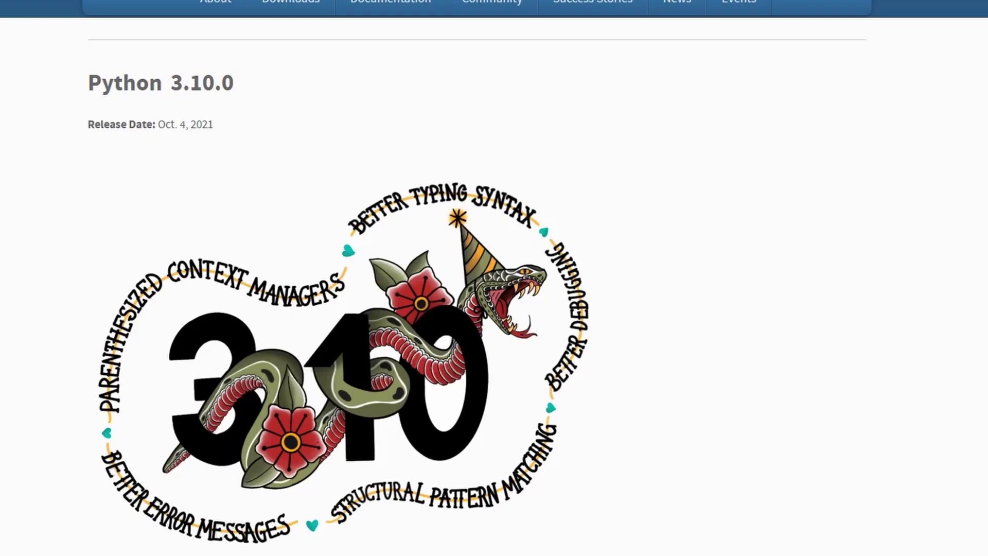
- Scroll the Python 3.10 release page down to its Files table
scroll(494, 278, down, 20)
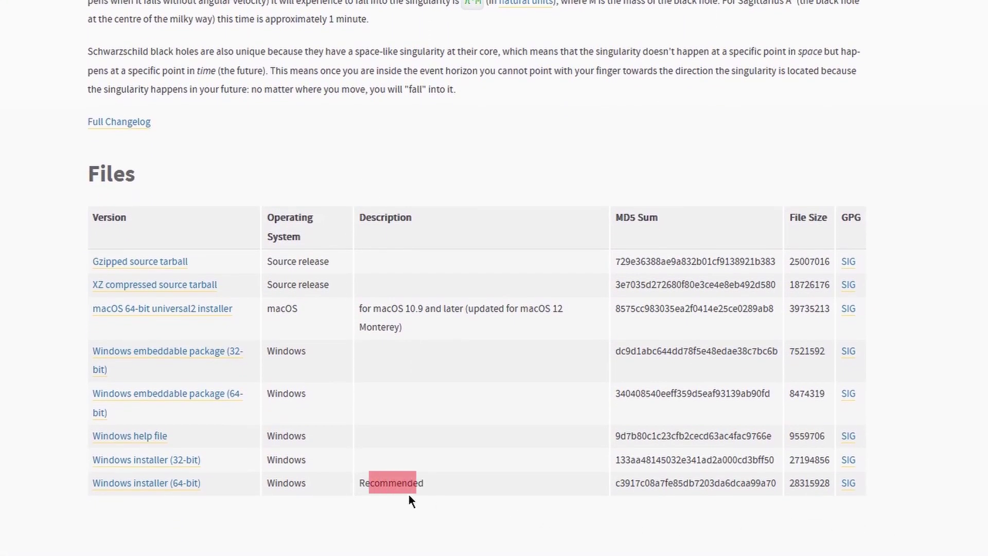
- Download the 64-bit Windows installer and install Python 3.10.6 with Install Now
click(183, 484)
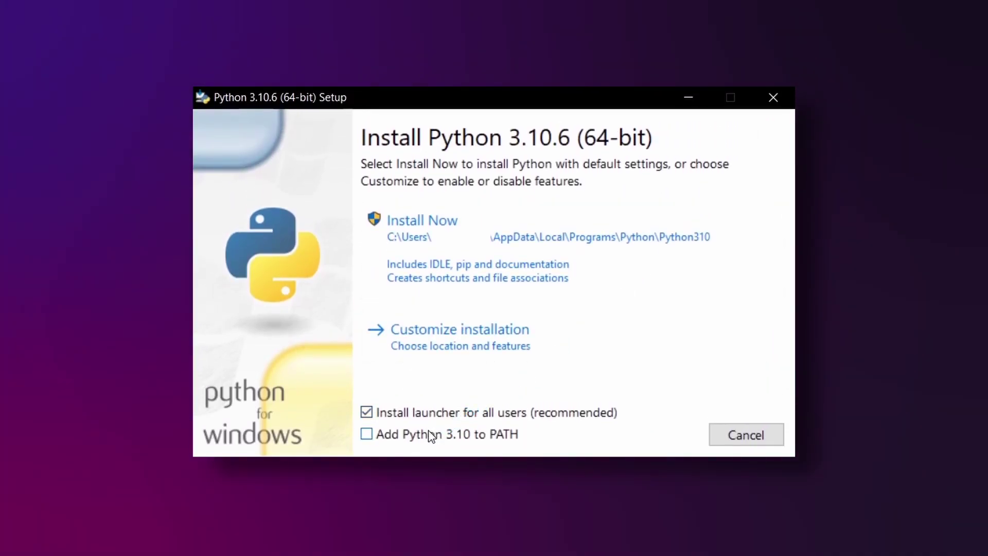
click(526, 241)
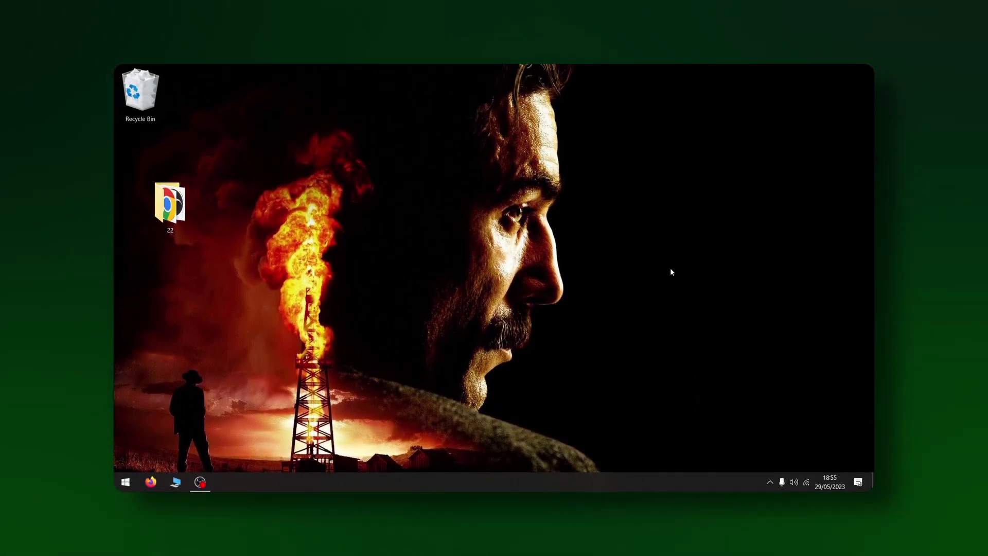
- Create a new folder on the desktop from the New menu and name it SD
right_click(672, 272)
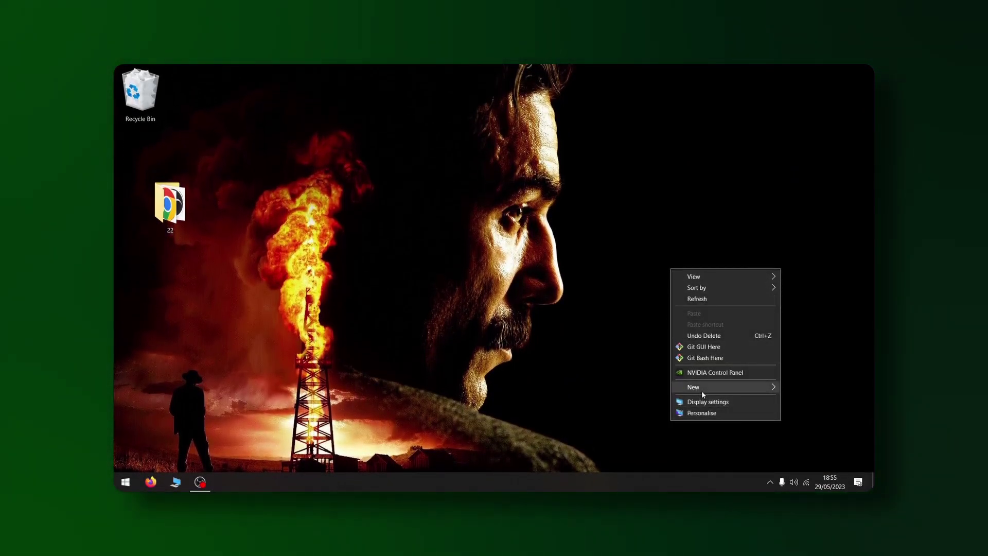
mouse_move(702, 390)
click(586, 249)
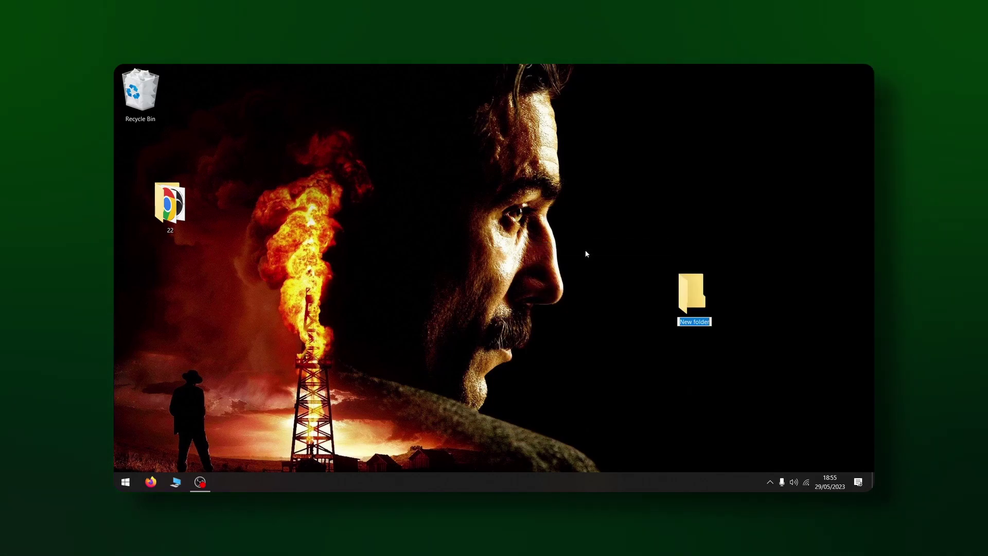
text(SD)
key(Return)
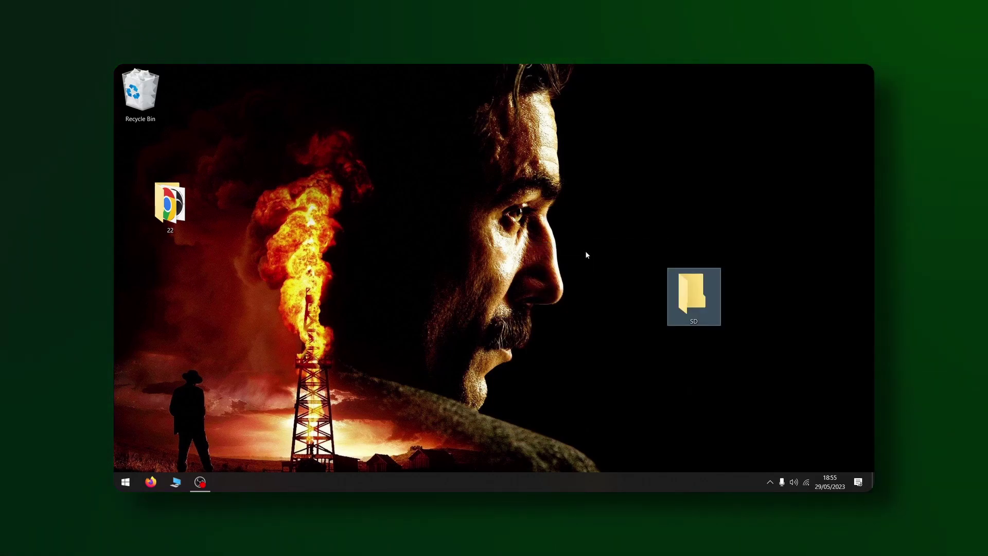
double_click(694, 311)
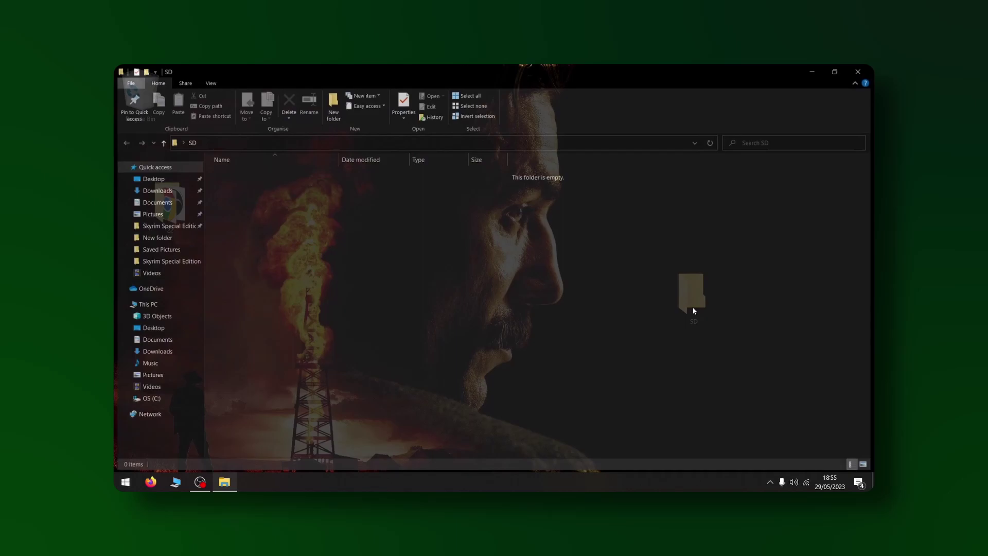
right_click(693, 308)
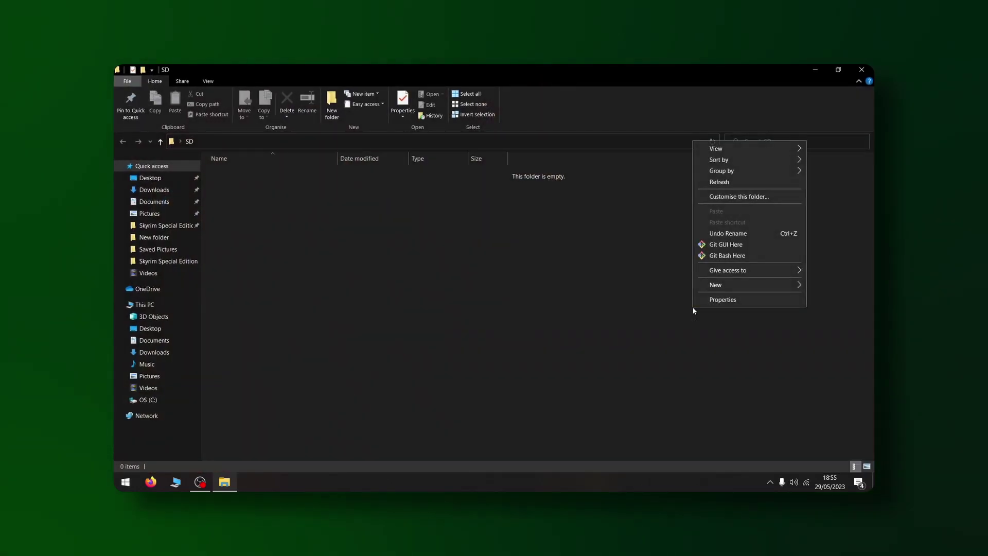
click(729, 257)
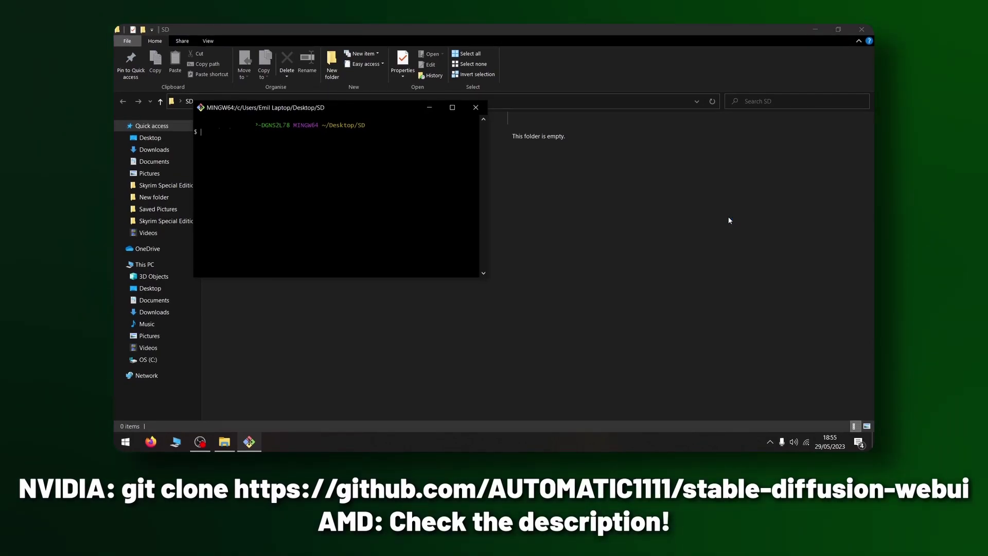
text(git clone https://github.com/)
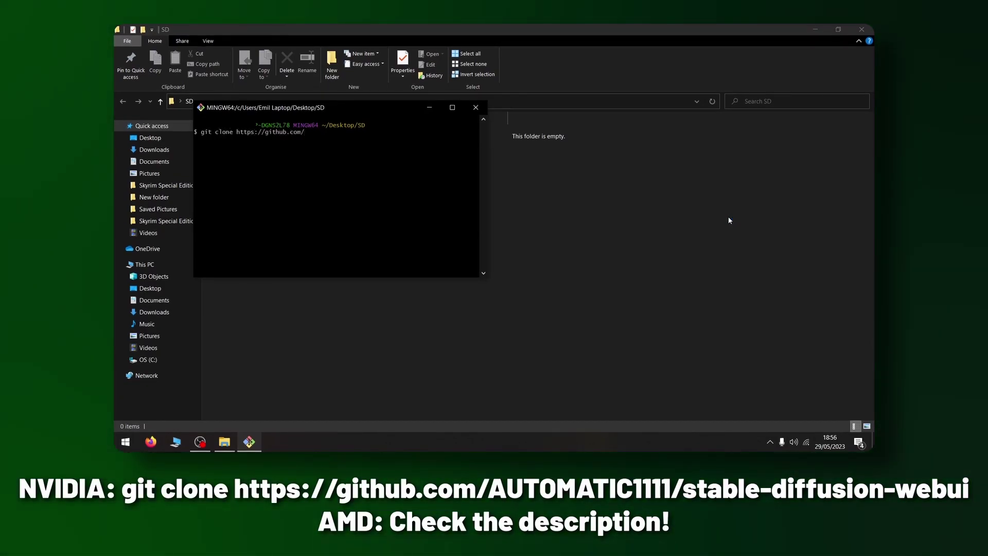
text(automatic1111/st)
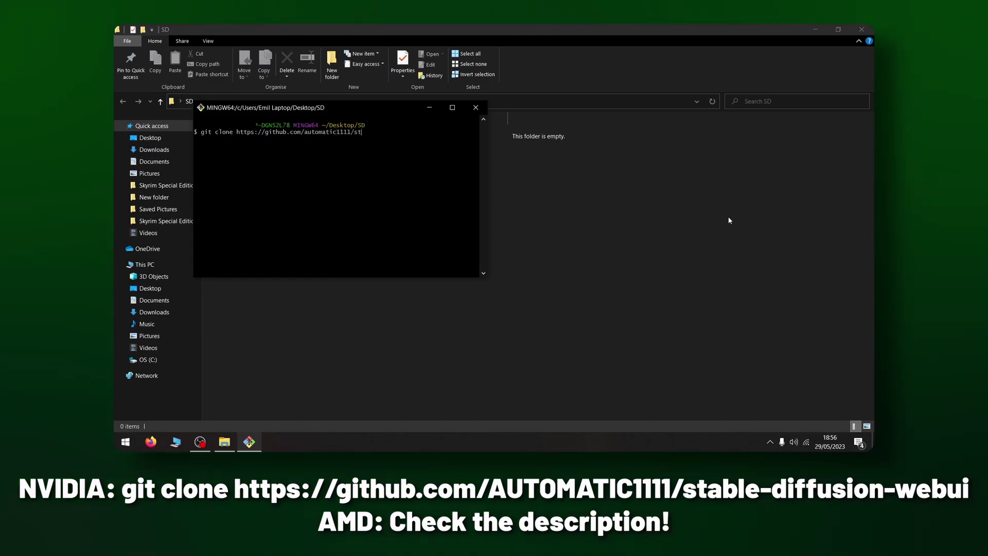
text(able-diffusion-)
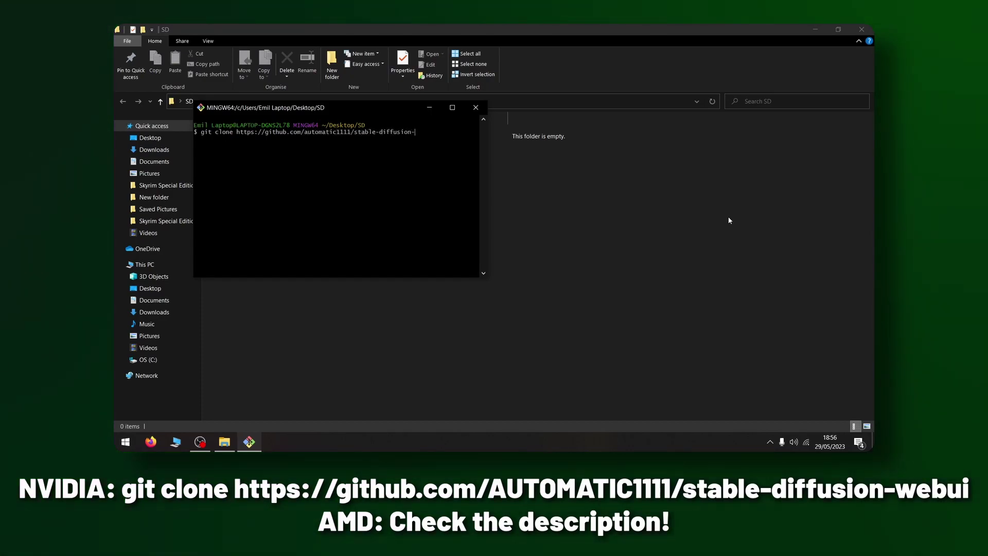
text(webui)
key(Return)
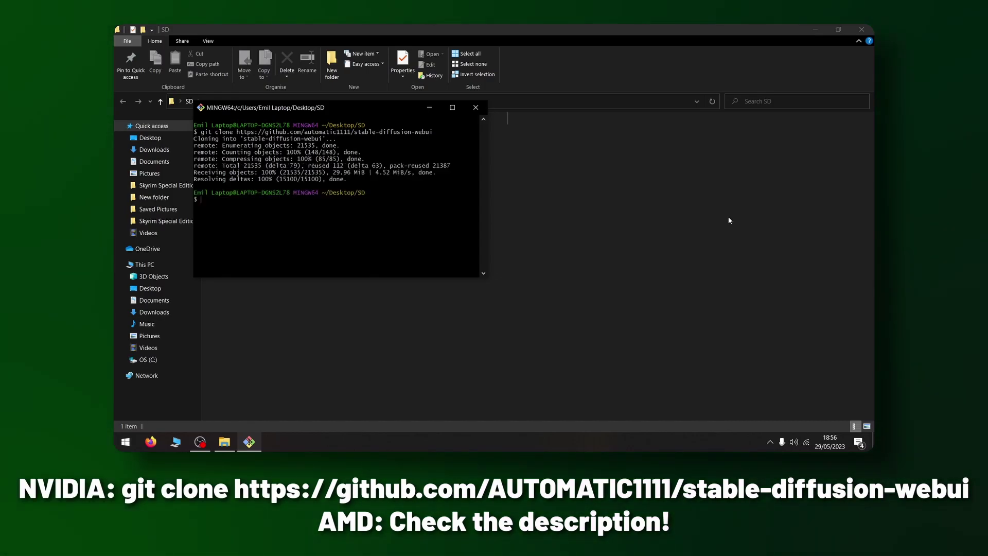
click(429, 110)
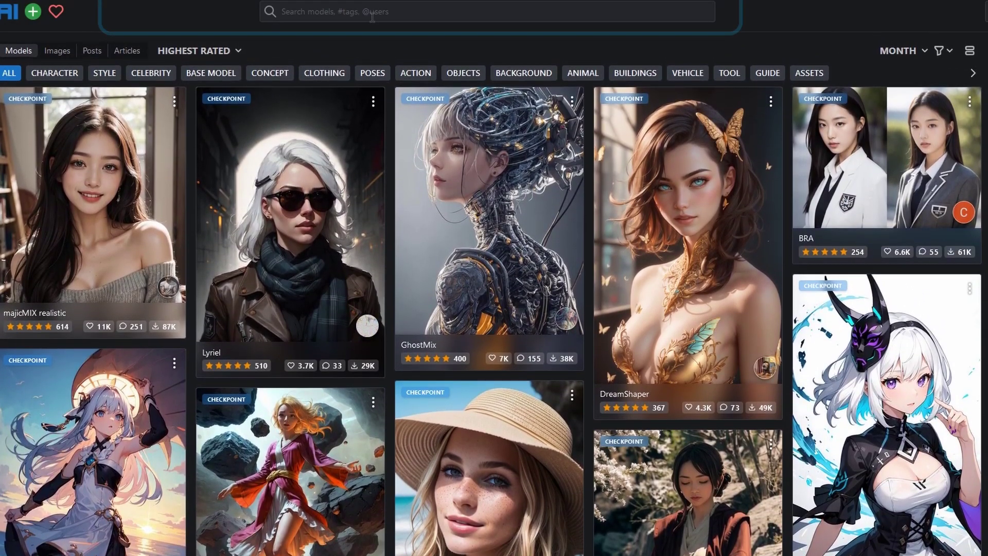
- Search Civitai for 'deliberate'
click(386, 7)
text(deliberate)
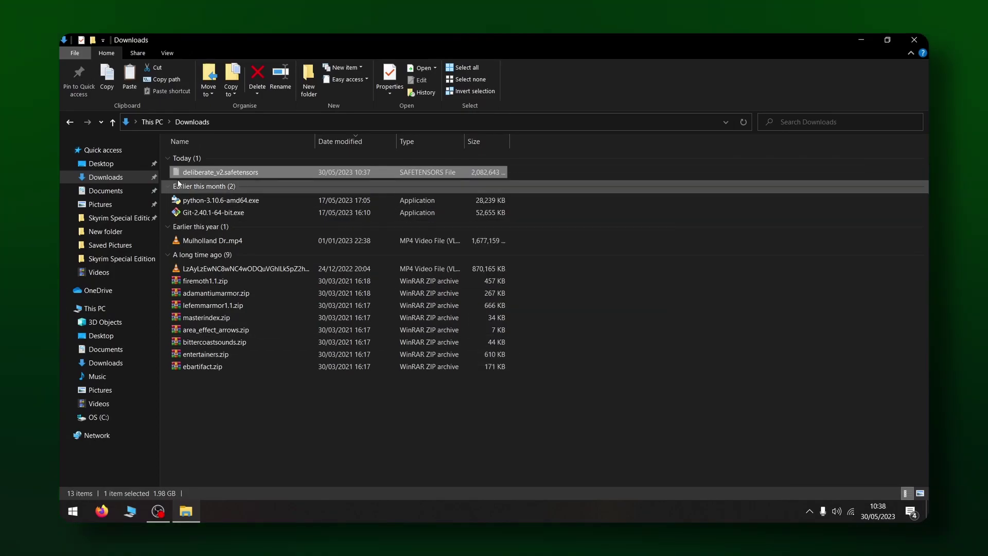
- Browse to SD > stable-diffusion-webui > models > Stable-diffusion, then return to stable-diffusion-webui
click(143, 164)
click(337, 190)
double_click(338, 189)
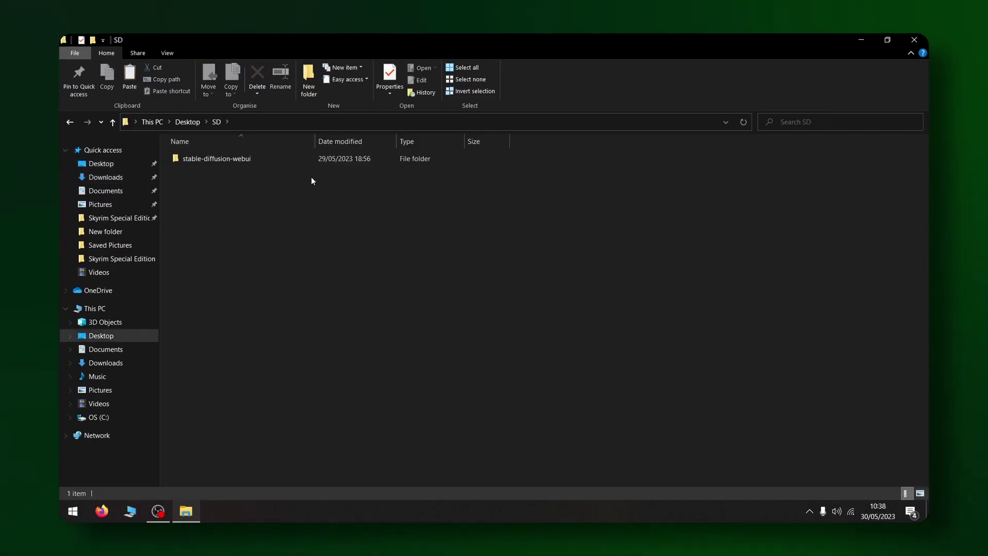
double_click(291, 159)
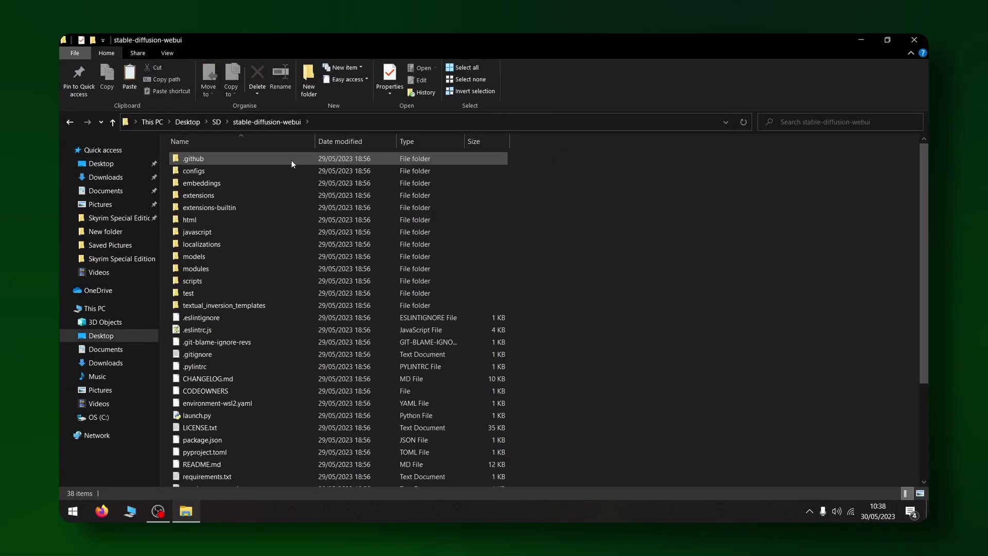
double_click(214, 254)
double_click(222, 182)
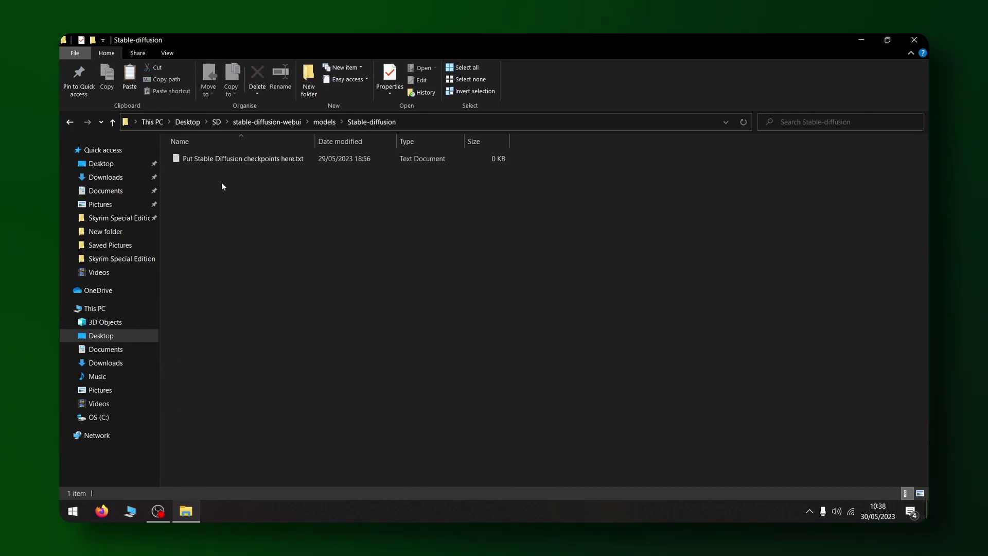
right_click(221, 184)
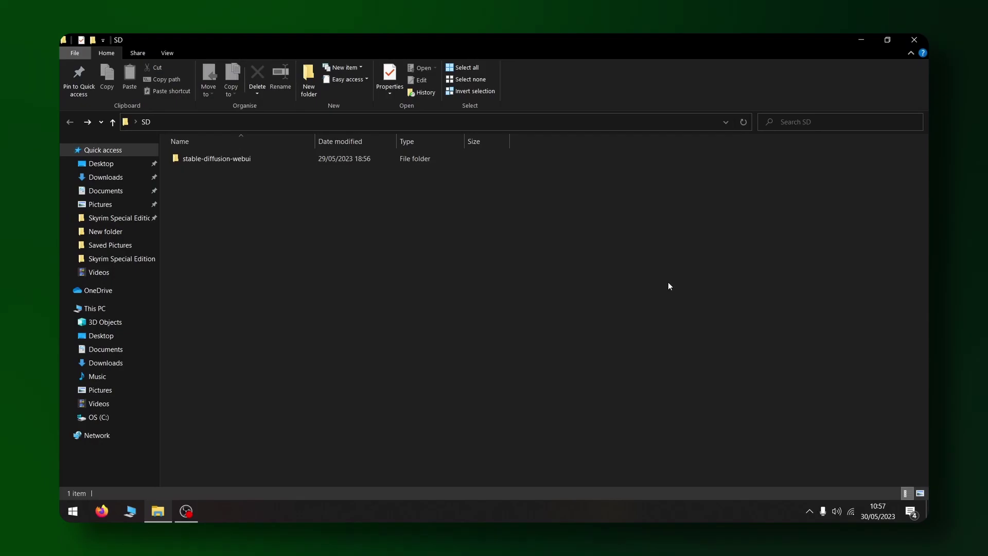
double_click(435, 160)
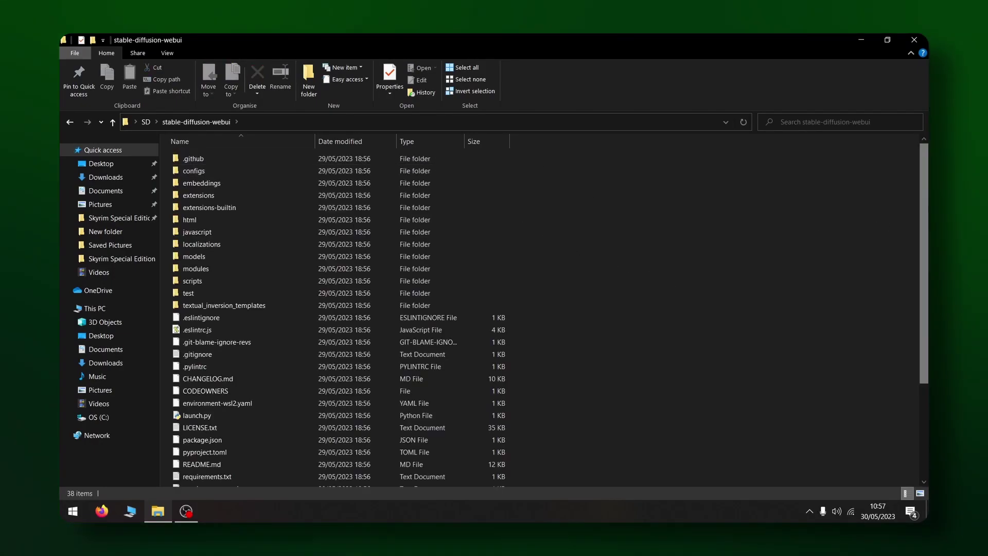
scroll(912, 351, down, 4)
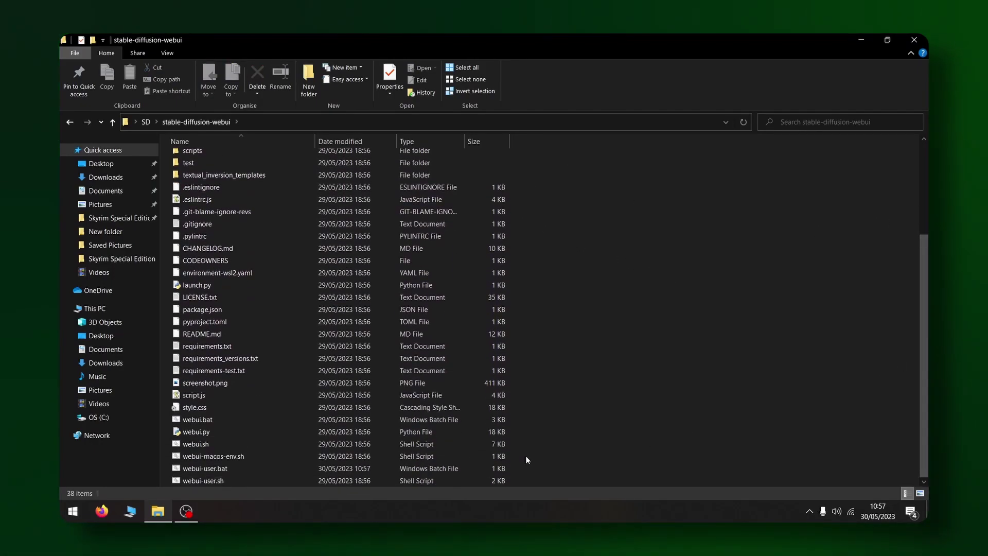
- Add --medvram after COMMANDLINE_ARGS= in webui-user.bat and save the file
right_click(497, 468)
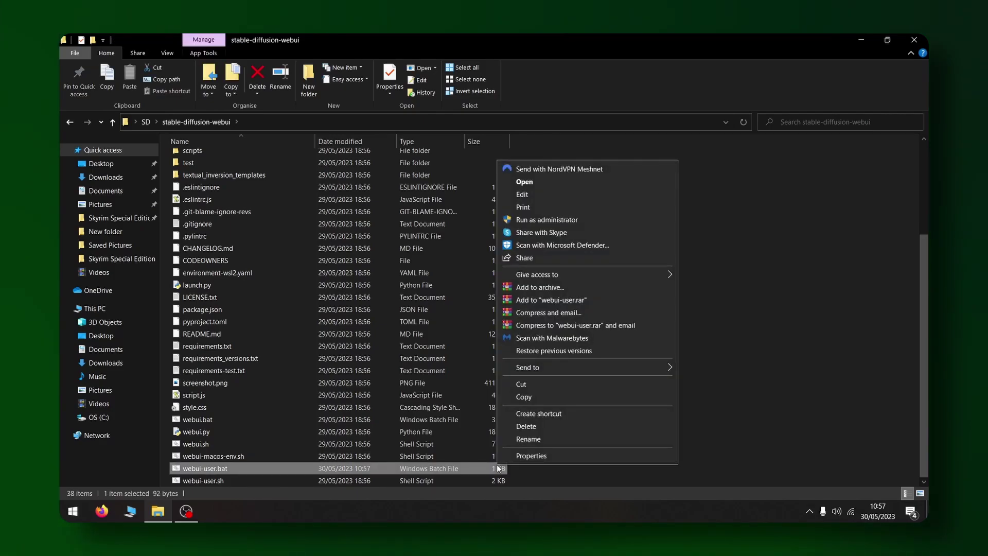
click(541, 194)
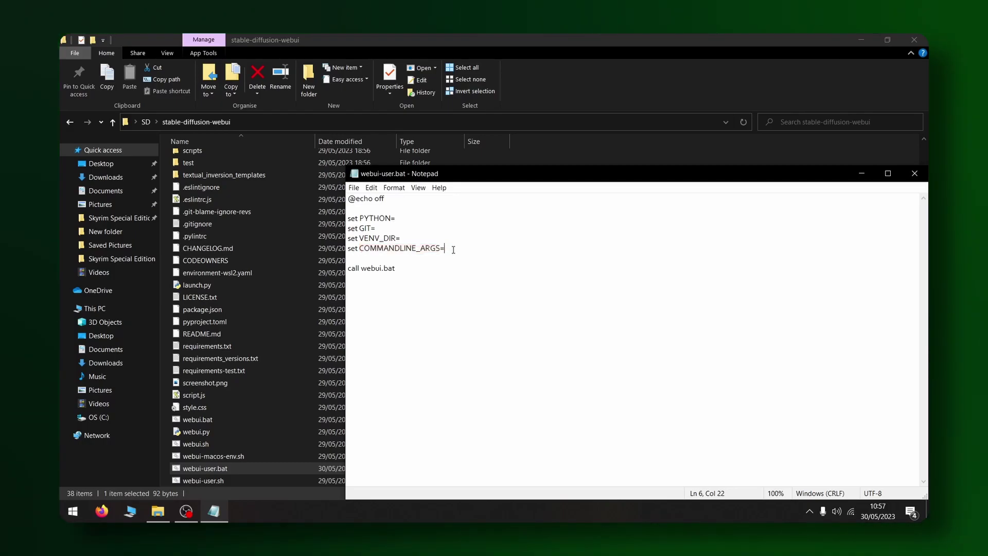
text(--m)
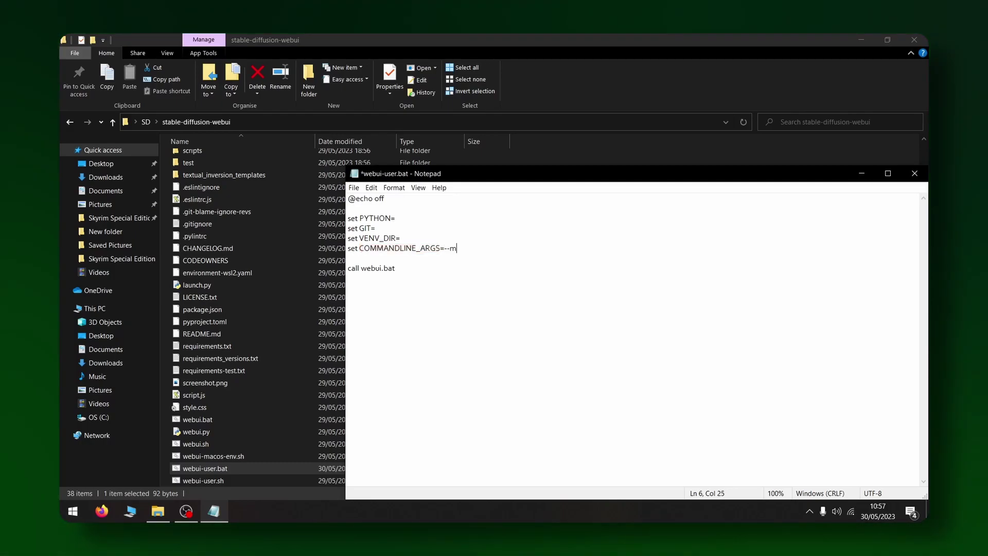
text(edvram)
key(ctrl+s)
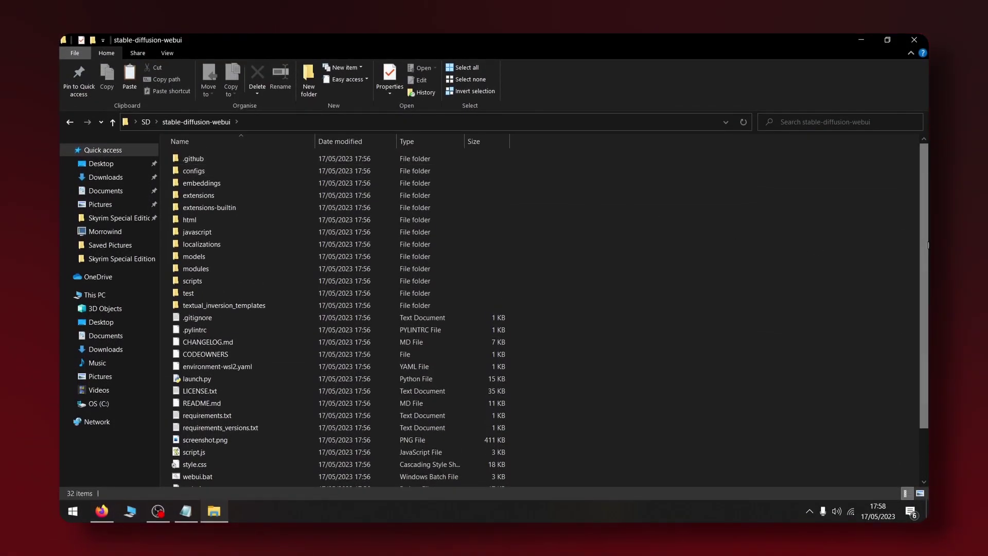
scroll(928, 316, down, 2)
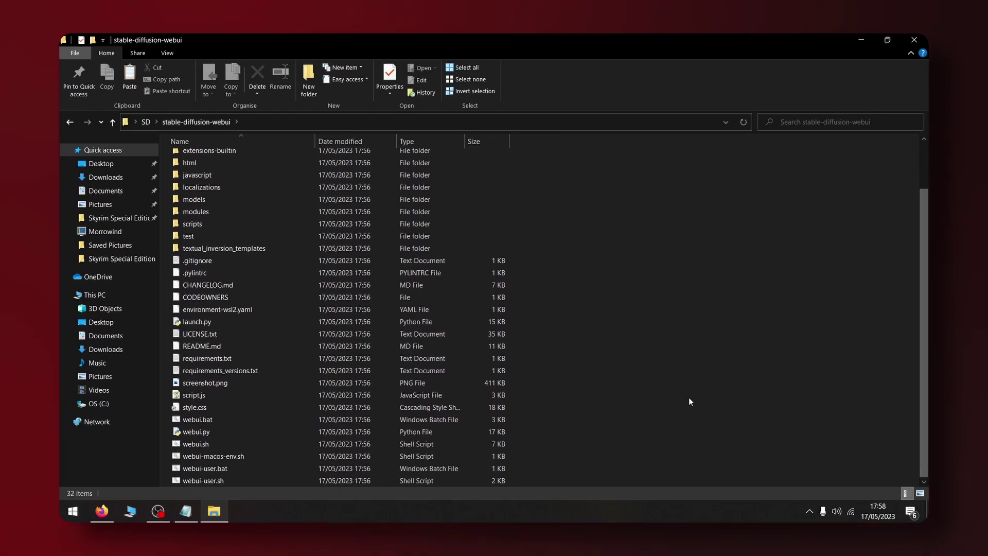
double_click(499, 470)
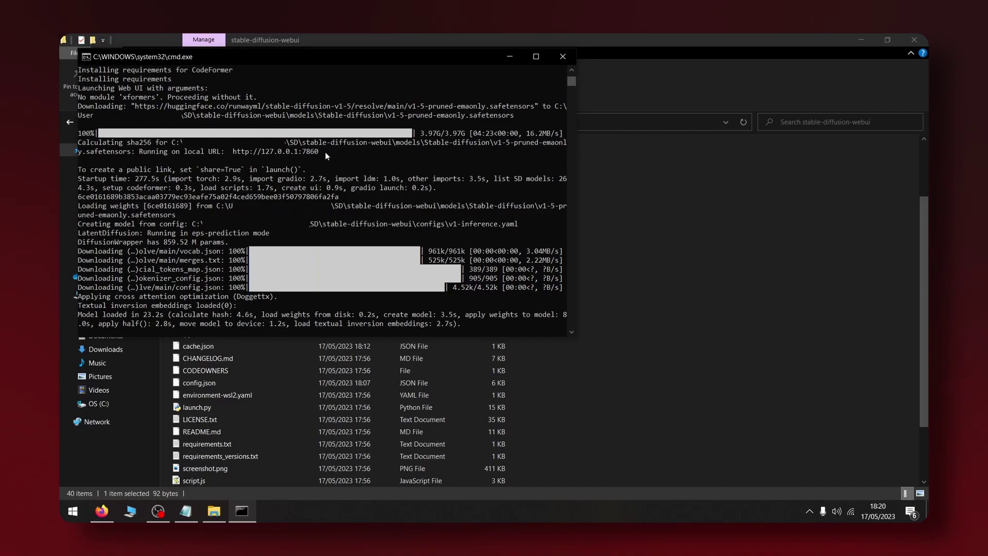
drag(322, 152, 234, 155)
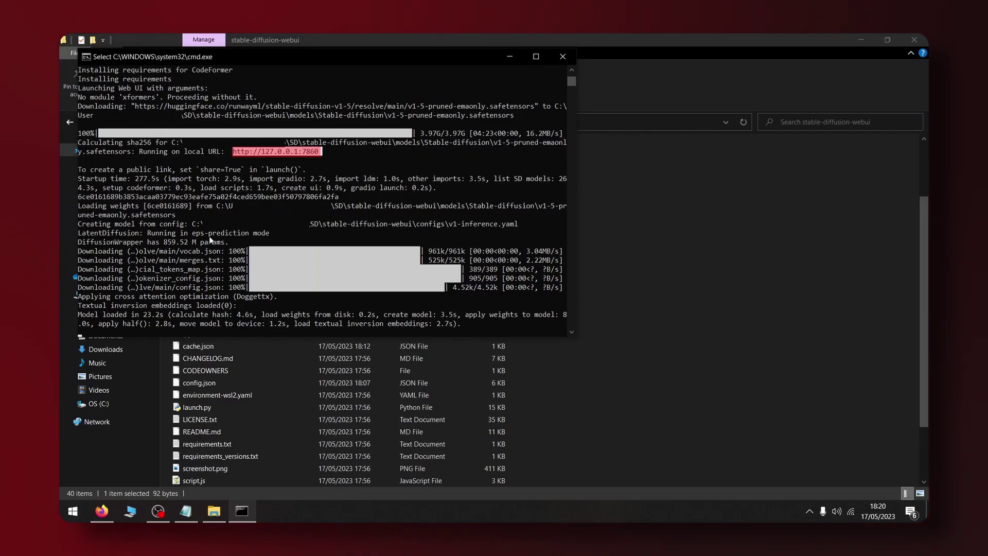
key(ctrl+c)
- Load the copied local Stable Diffusion web UI address in Firefox
click(108, 511)
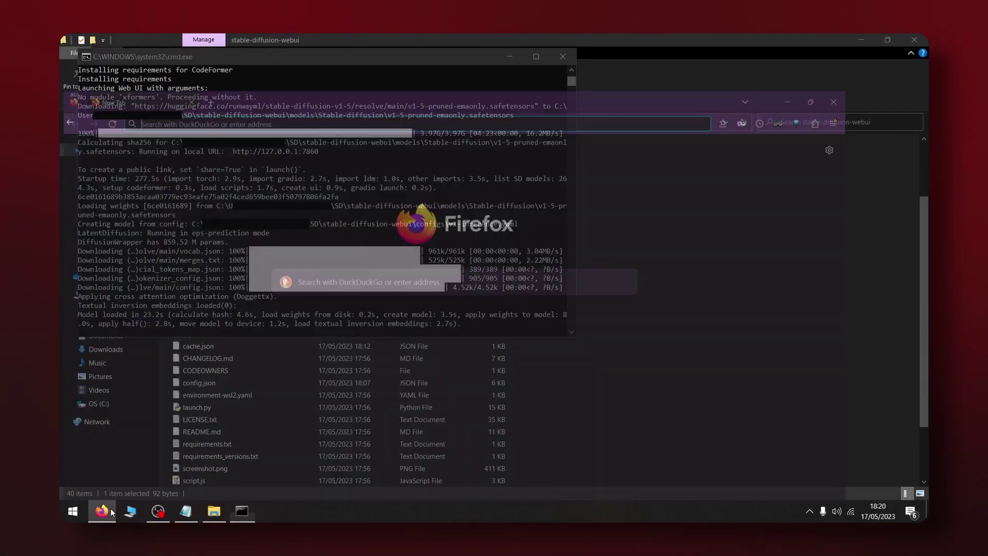
key(ctrl+v)
key(Return)
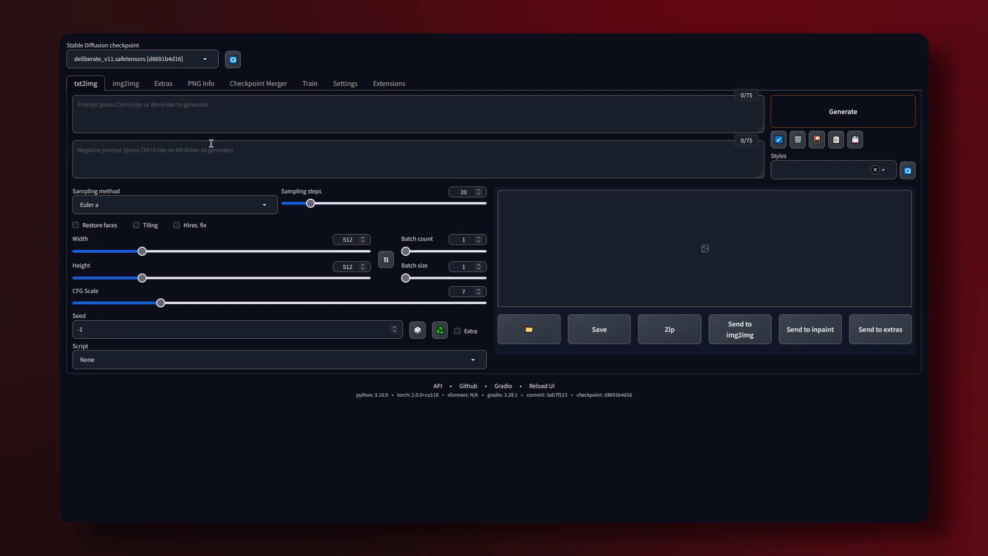
- Enter the blue-hair barrista coffee shop prompt and negative prompt 'anime, bad quality, watermark'
click(208, 117)
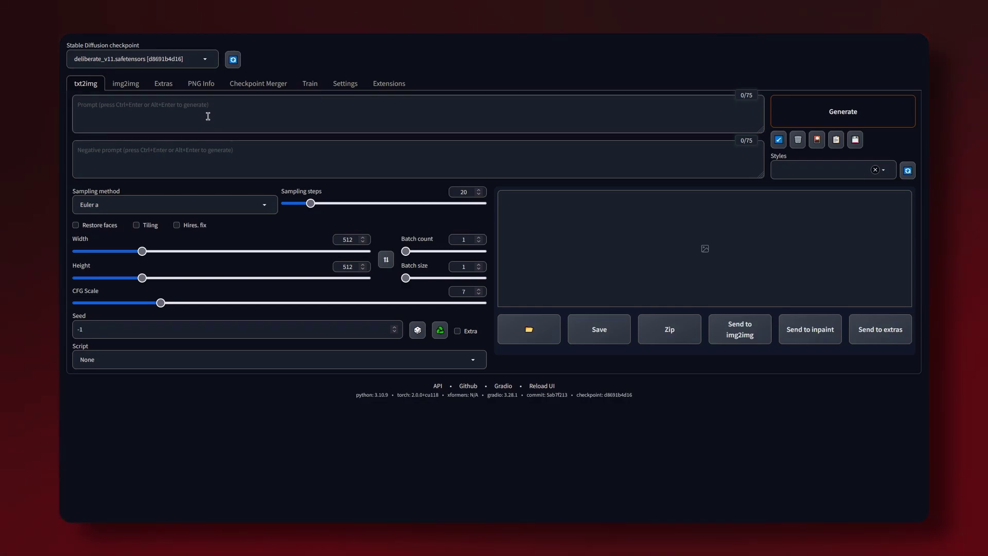
text(blue h)
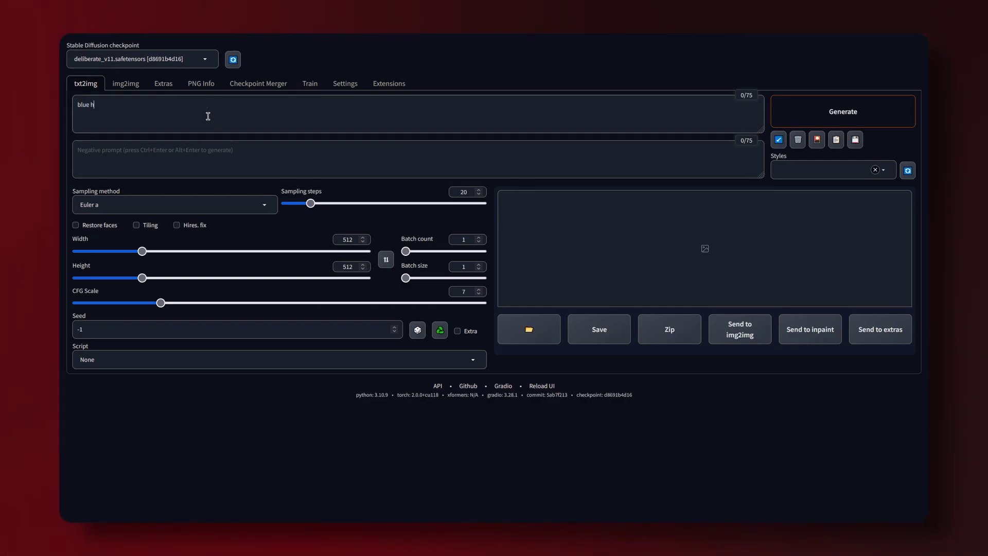
text(air, barrista, well-lit coffe)
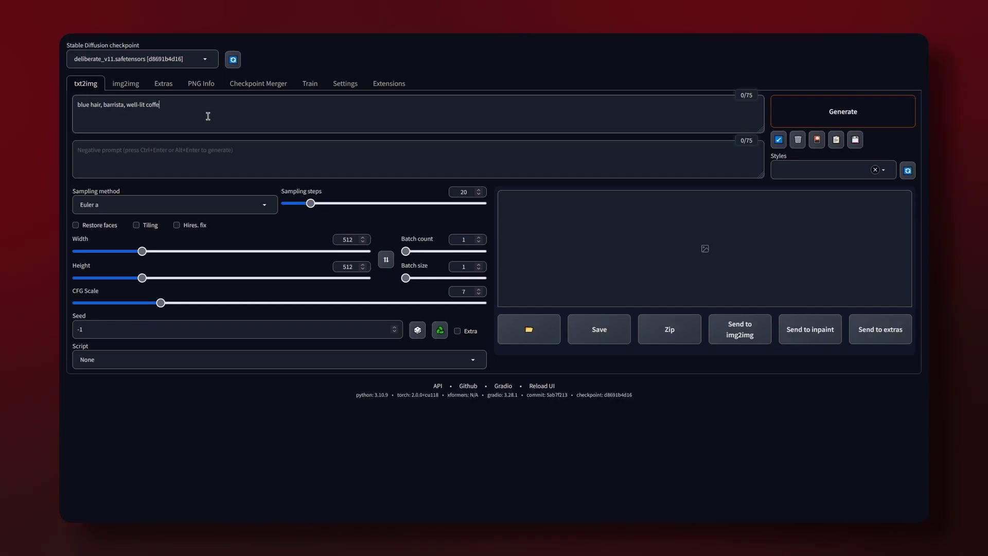
text(e shop, serving)
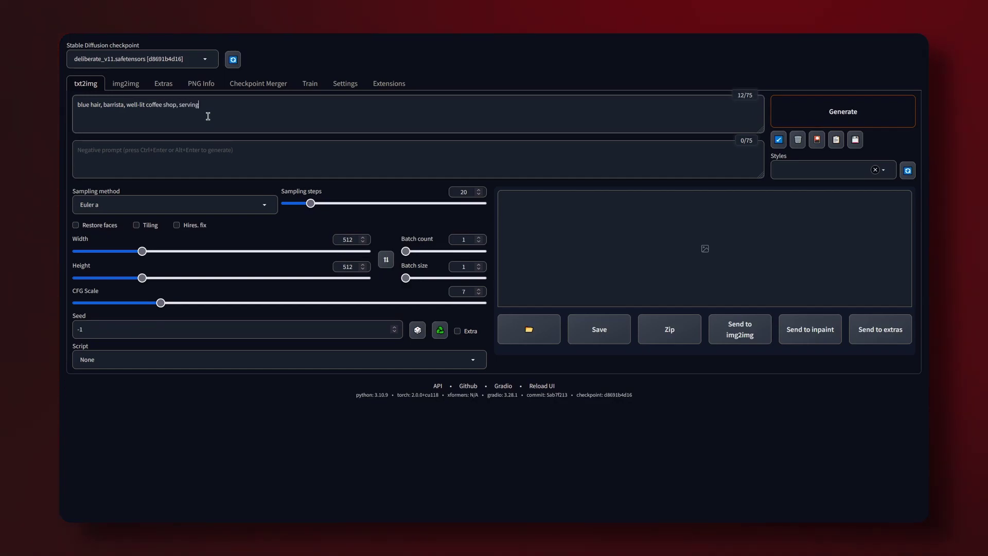
text( viewer coffee, happy, relai)
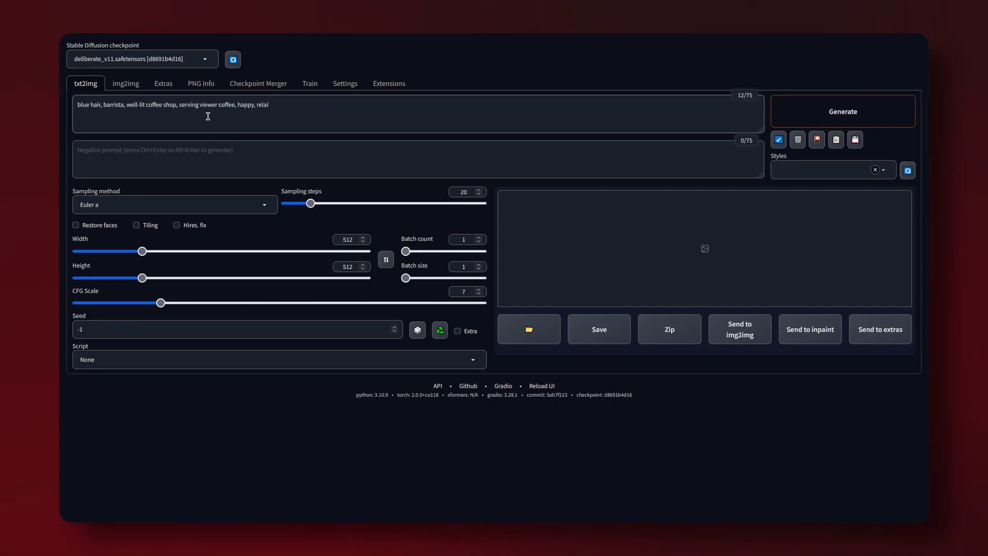
key(BackSpace)
key(BackSpace)
key(BackSpace)
text(alistic)
click(216, 152)
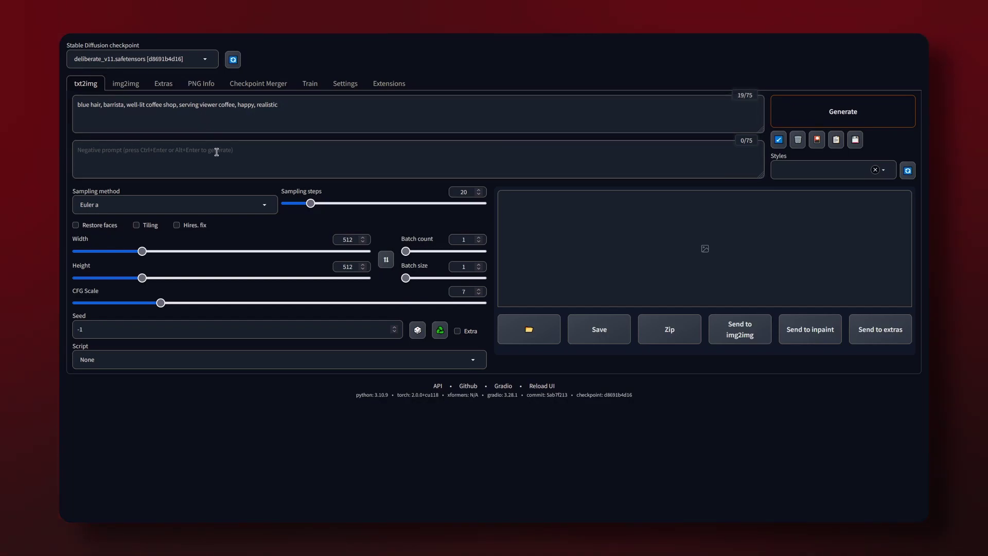
text(an)
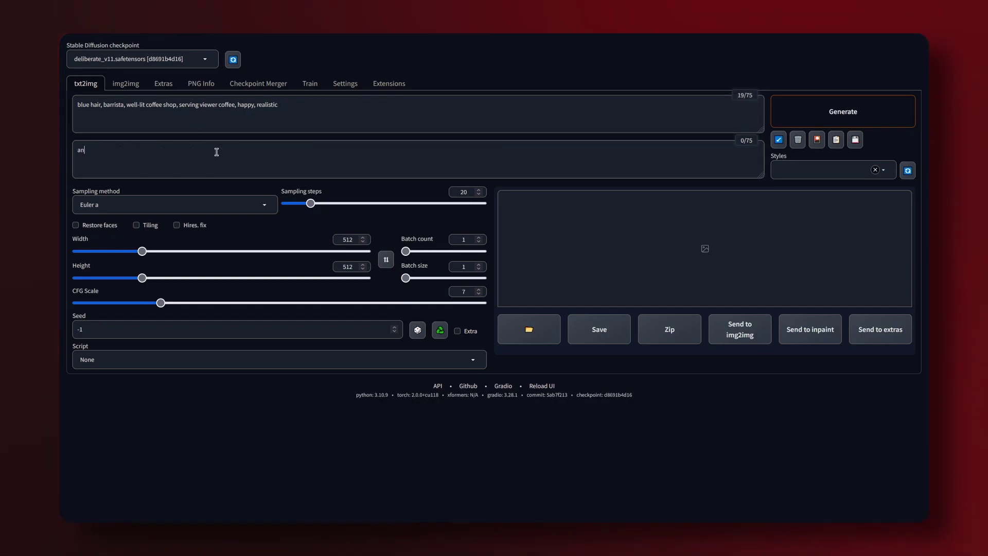
text(ime, bad qual)
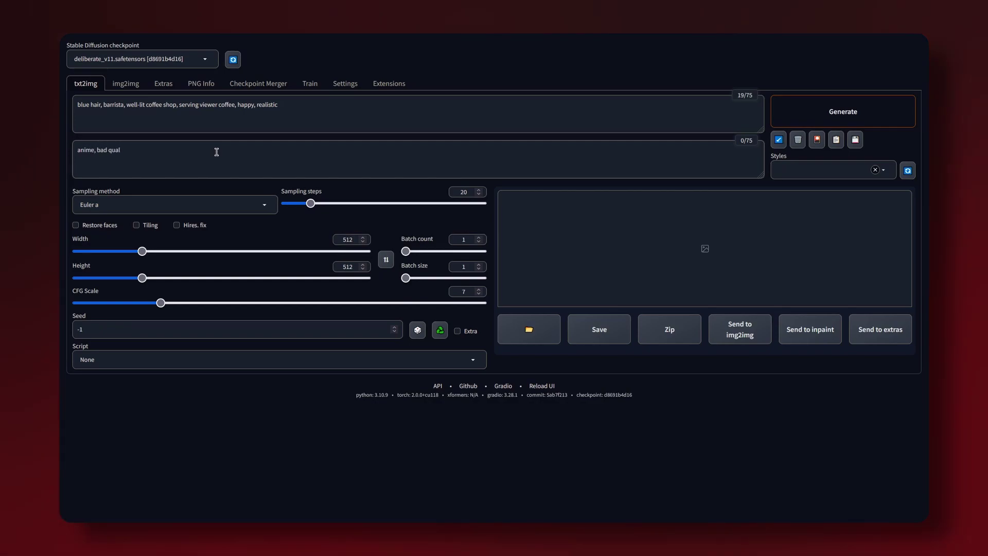
text(ity, watermark)
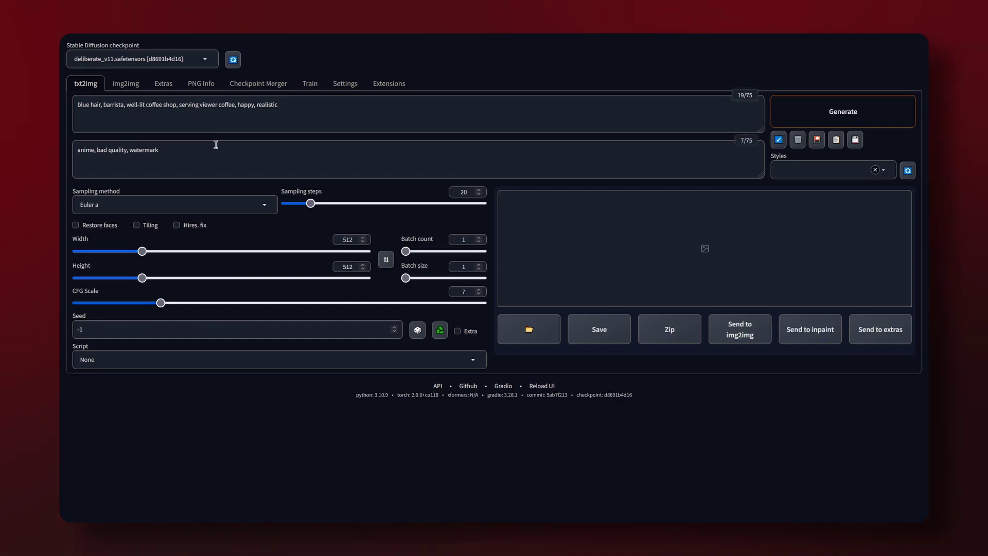
- Keep the Euler a sampler and set width 768, height 768 and batch count 3
click(209, 206)
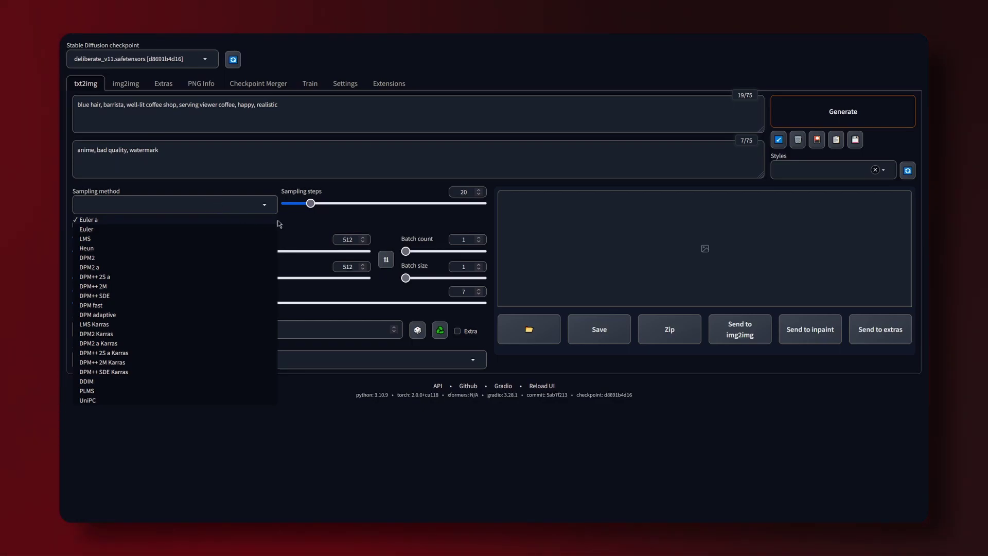
click(301, 222)
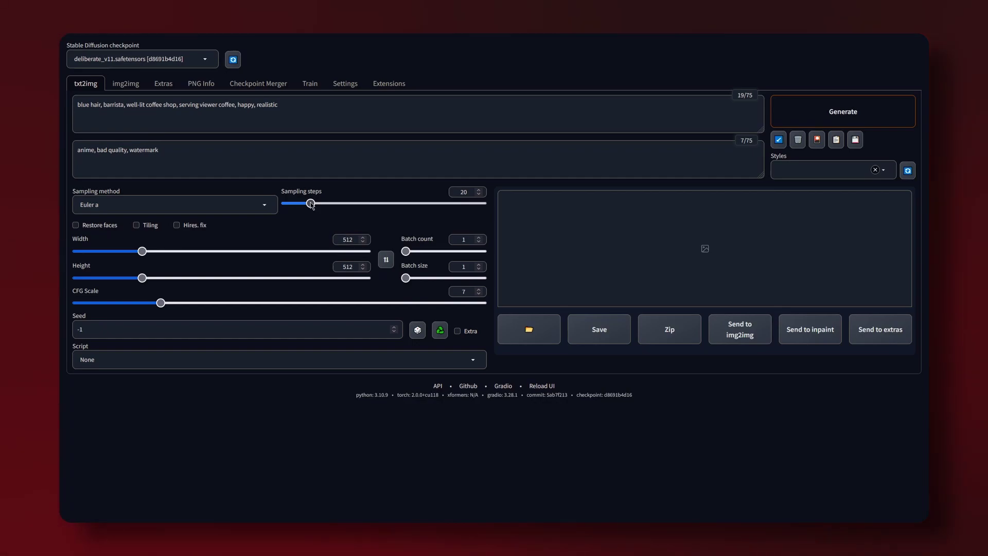
double_click(339, 240)
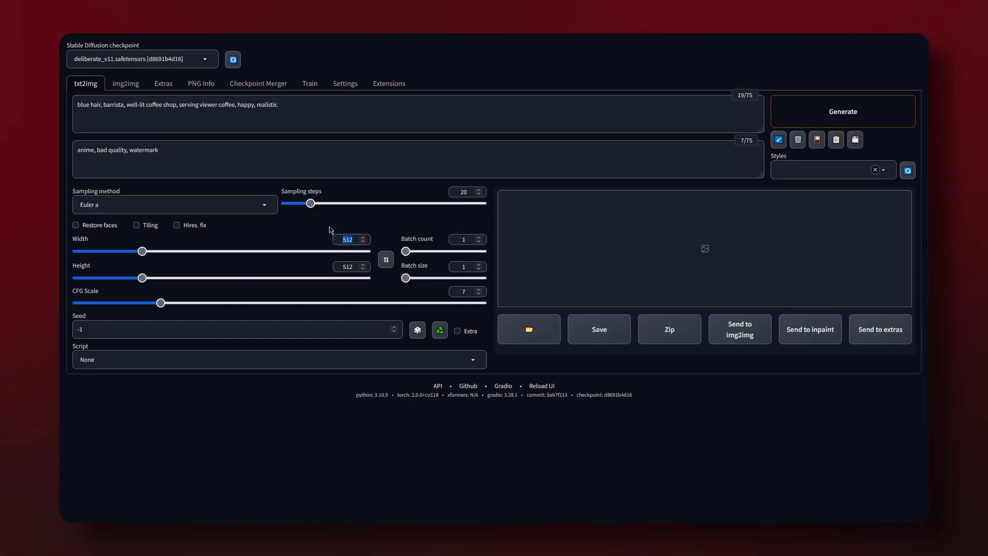
text(768)
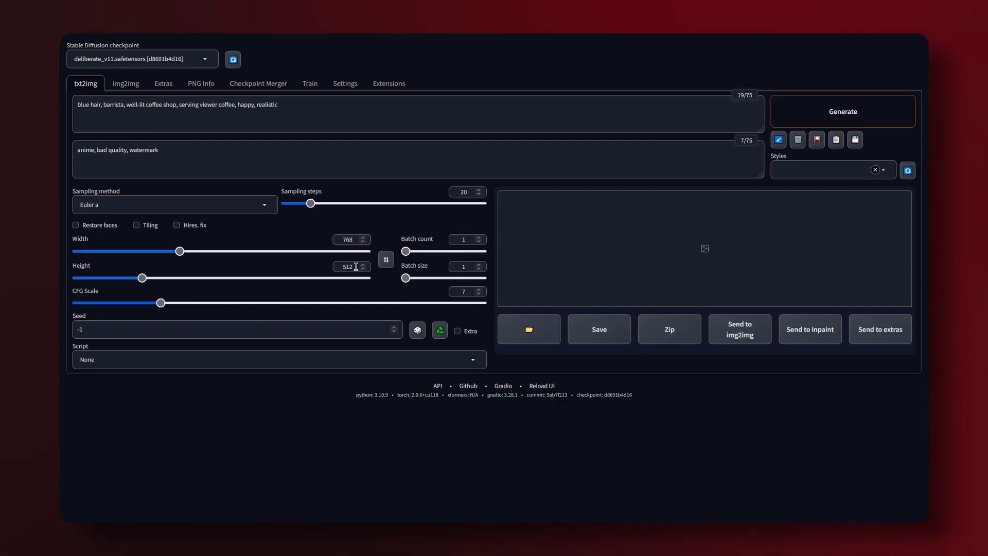
double_click(335, 267)
text(768)
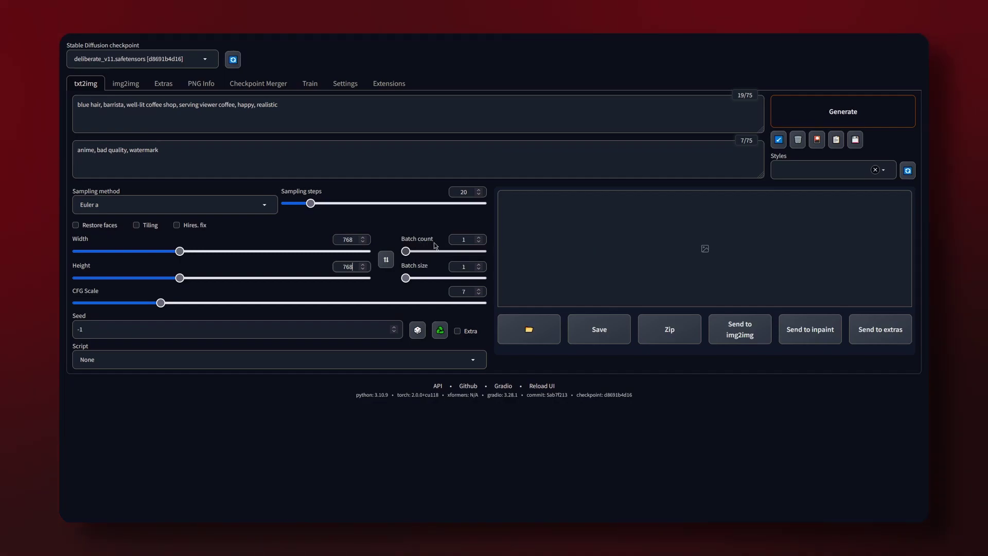
double_click(463, 240)
text(3)
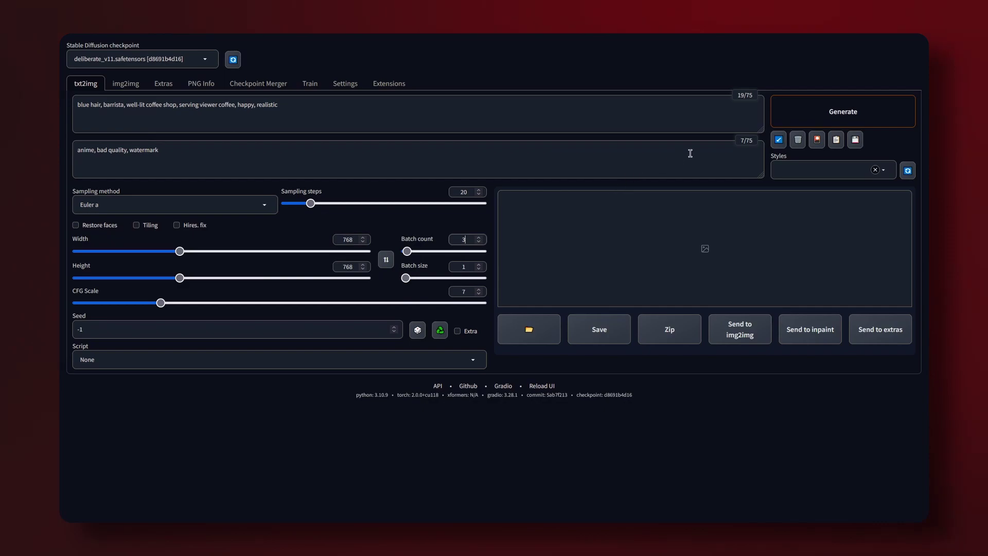
- Start generating the batch of three 768×768 barista images
click(785, 121)
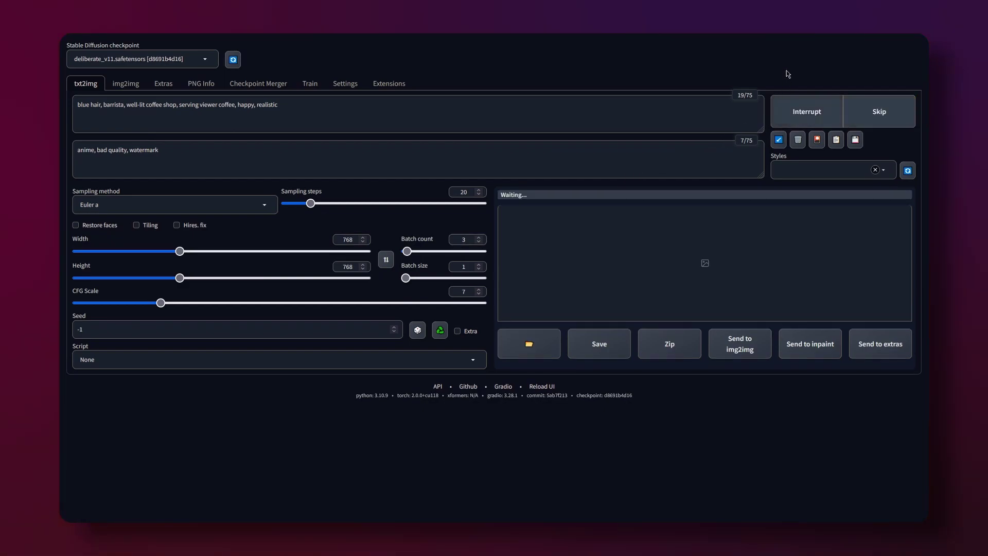